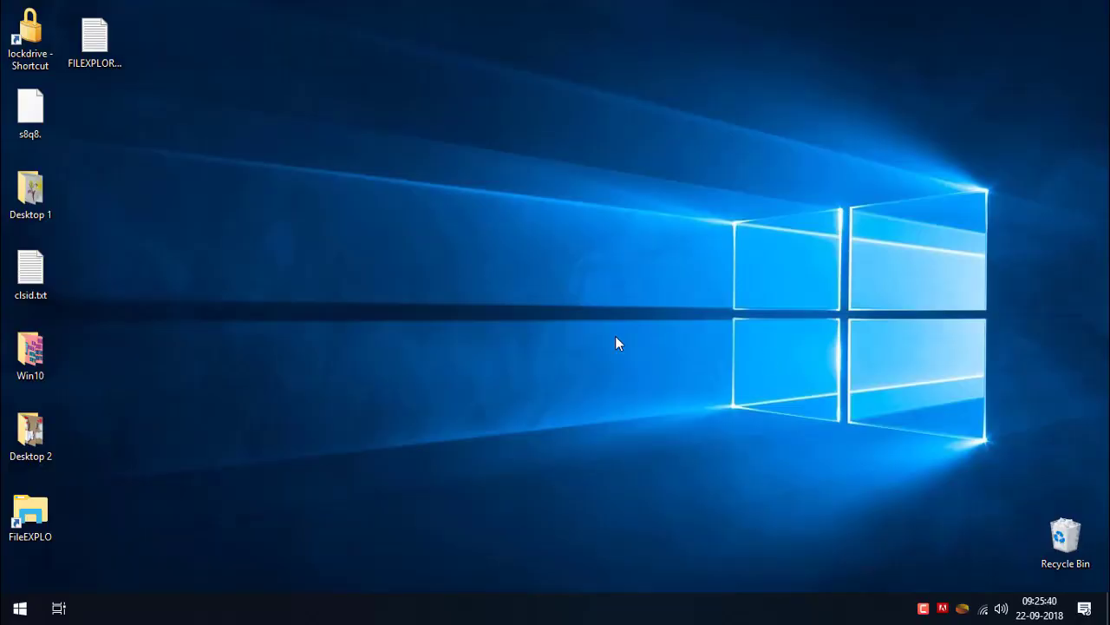
Step: Create a desktop folder and keep the default name New folder
right_click(317, 225)
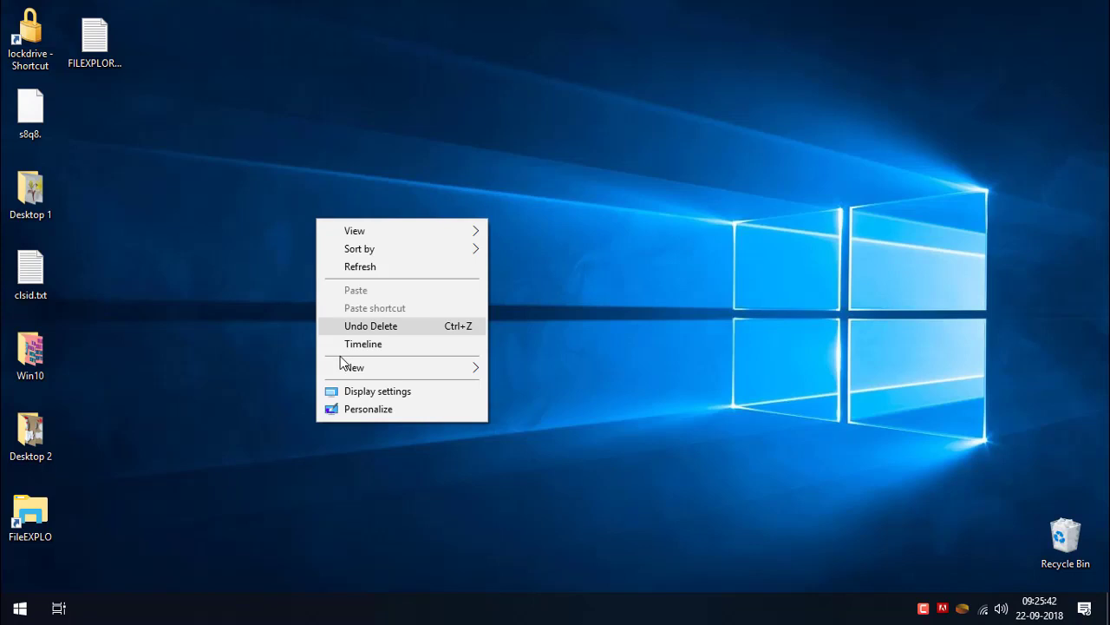
mouse_move(347, 365)
click(532, 373)
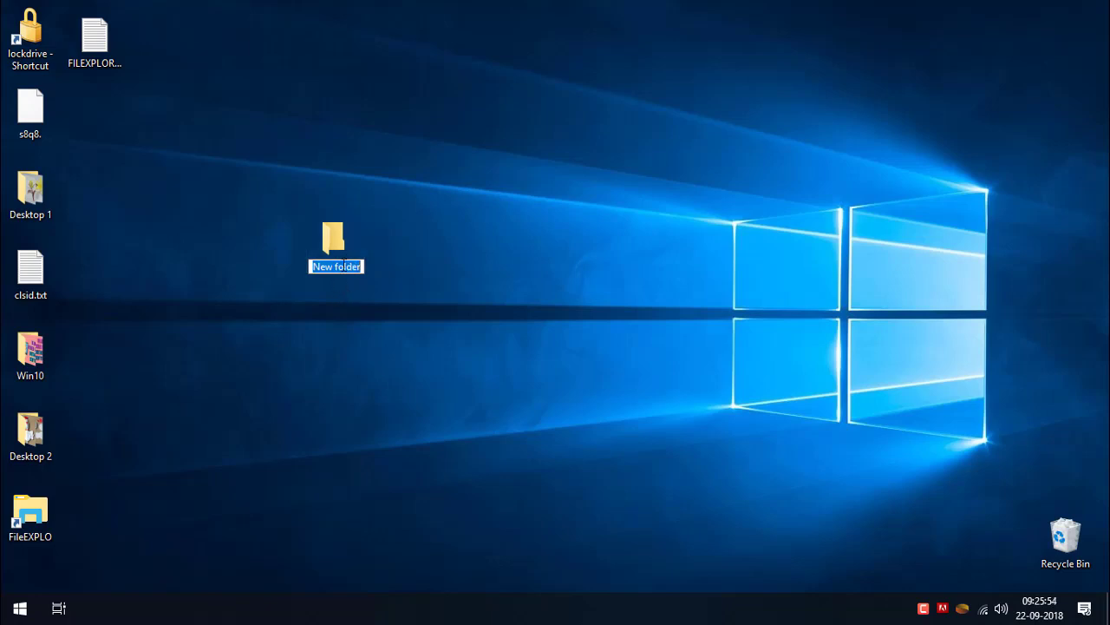
key(Return)
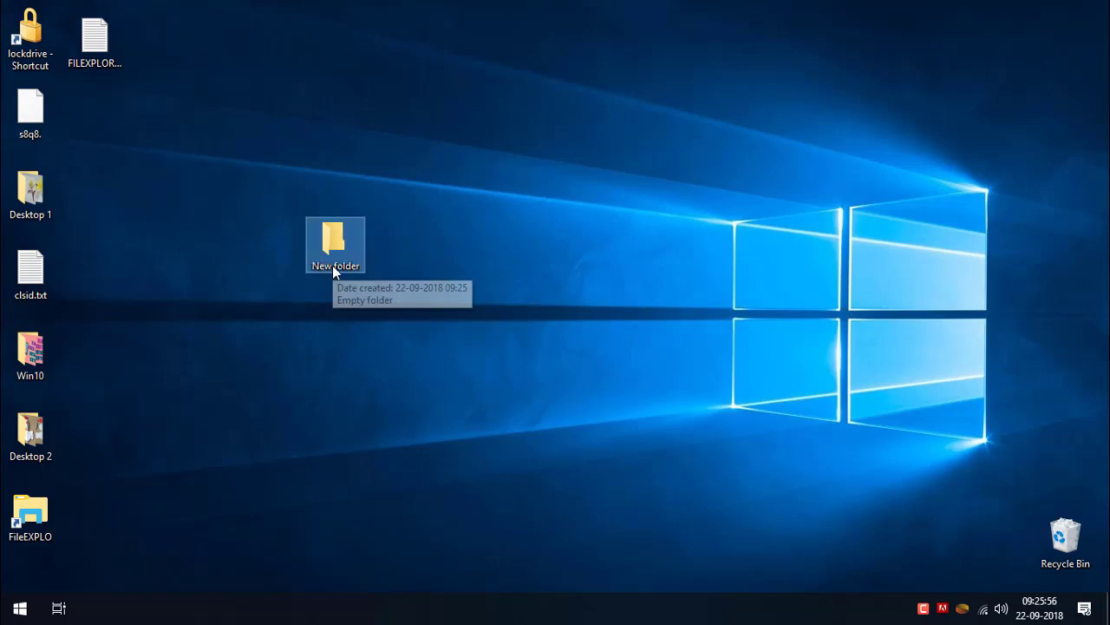
Step: Launch Registry Editor with regedit, approve the UAC prompt, and expand HKEY_CURRENT_USER
key(super+r)
key(Escape)
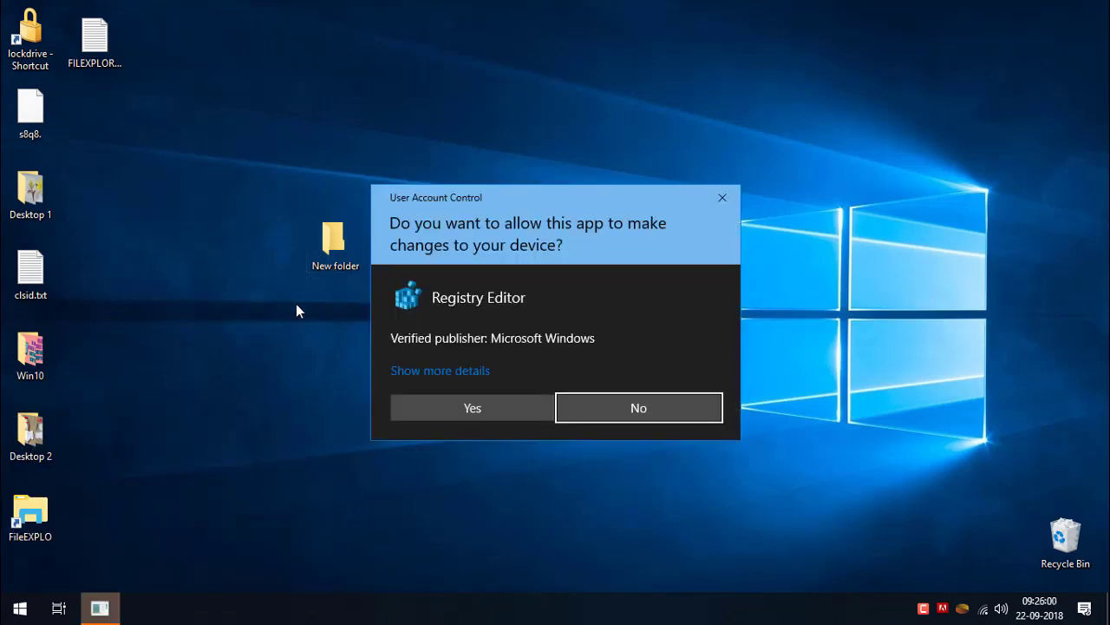
click(444, 404)
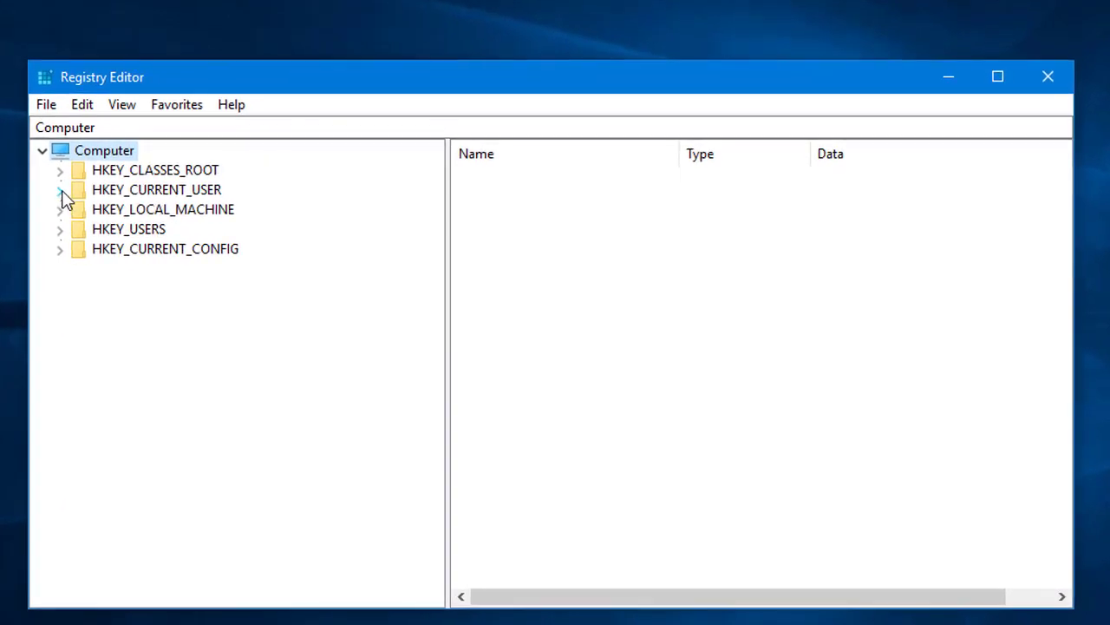
click(61, 191)
Step: Expand HKEY_CURRENT_USER\Software and then its Microsoft key
click(77, 367)
scroll(121, 361, down, 6)
scroll(119, 390, down, 6)
scroll(117, 395, up, 2)
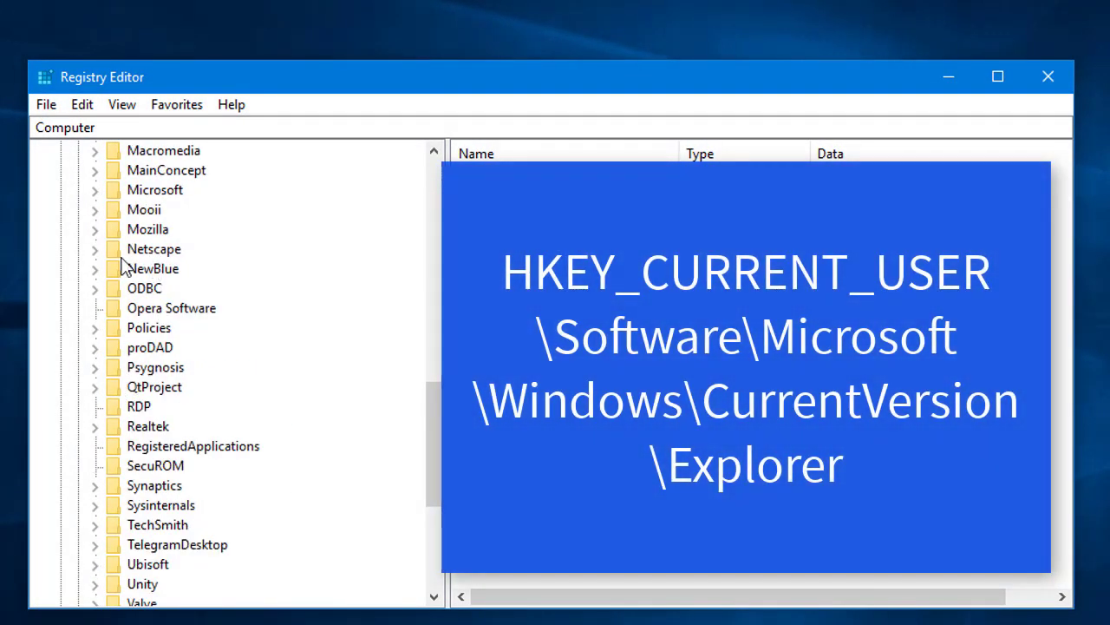
click(96, 209)
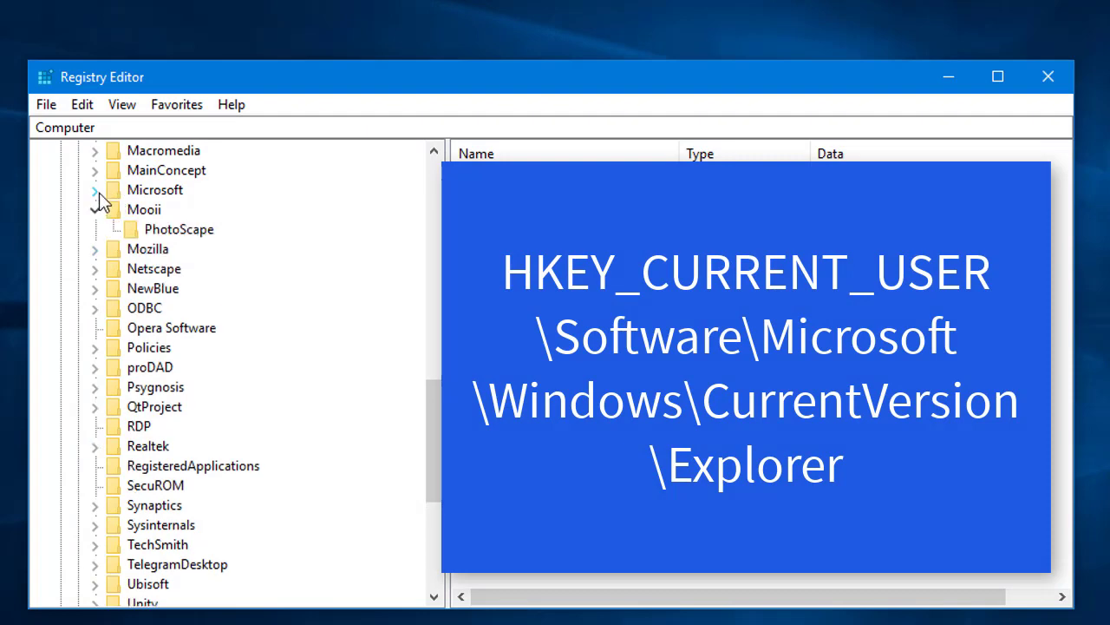
click(96, 190)
scroll(152, 373, down, 4)
click(147, 373)
scroll(155, 390, down, 15)
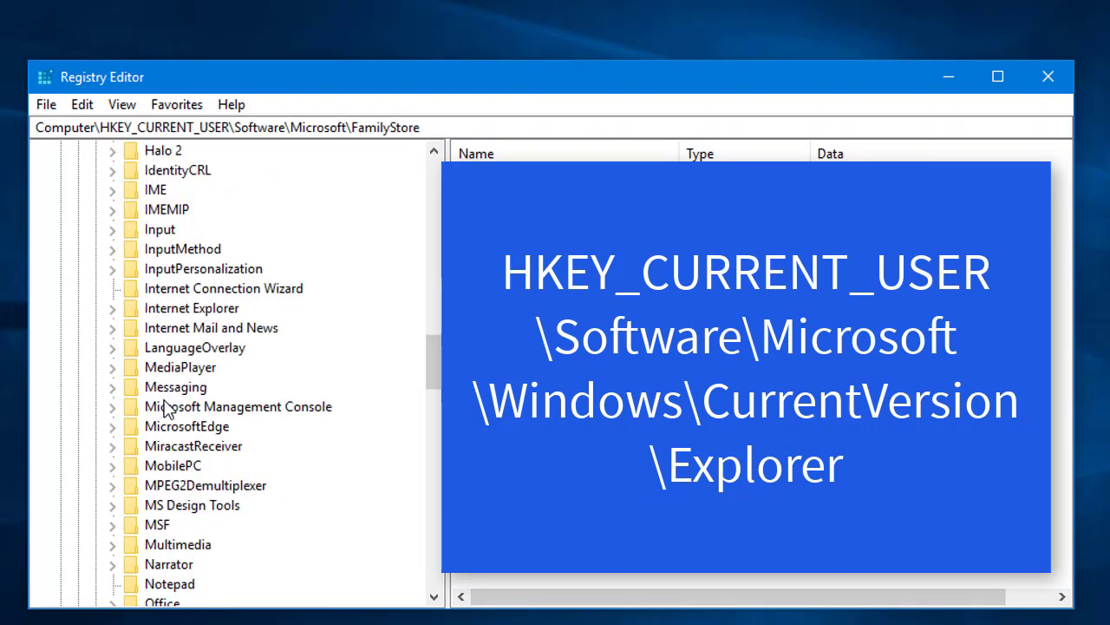
scroll(161, 415, down, 6)
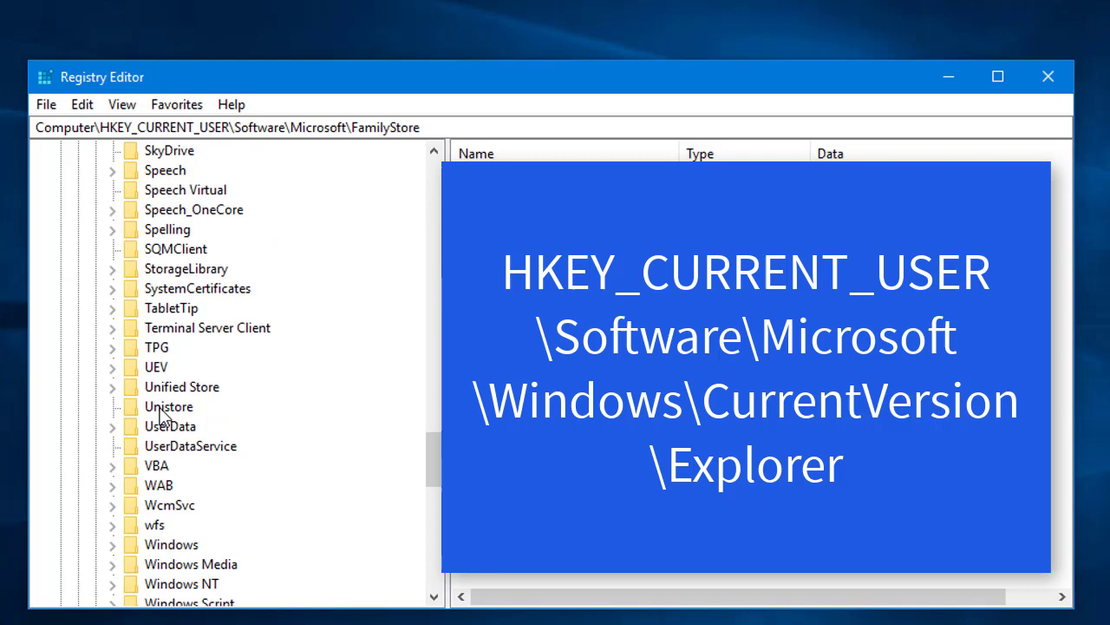
Step: Expand Windows > CurrentVersion and select the Explorer key to list its values
click(114, 488)
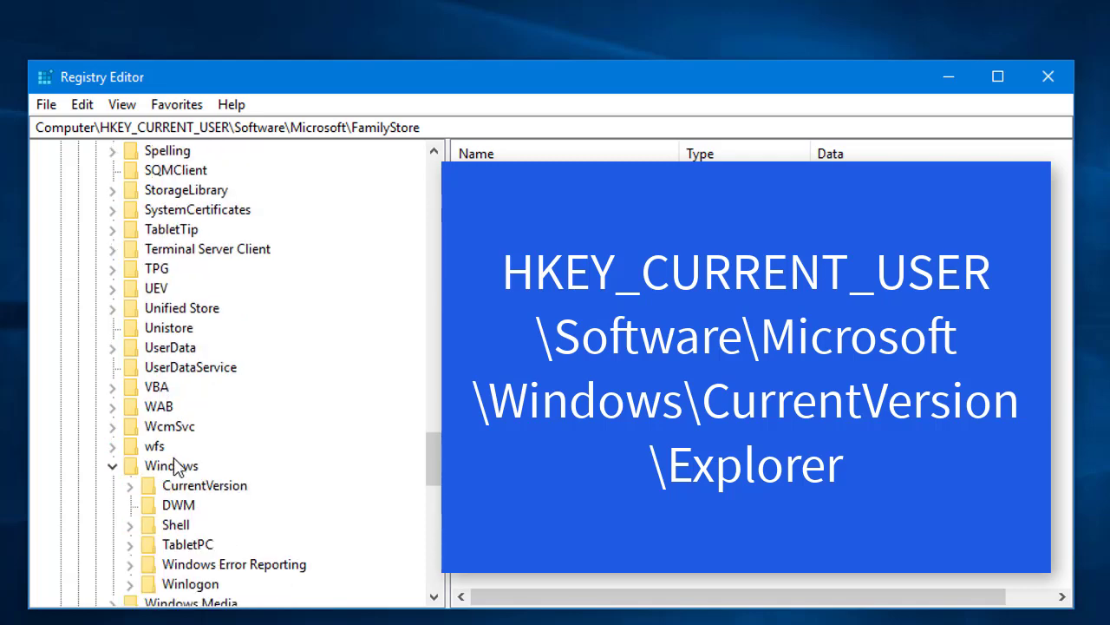
scroll(130, 451, down, 2)
click(130, 368)
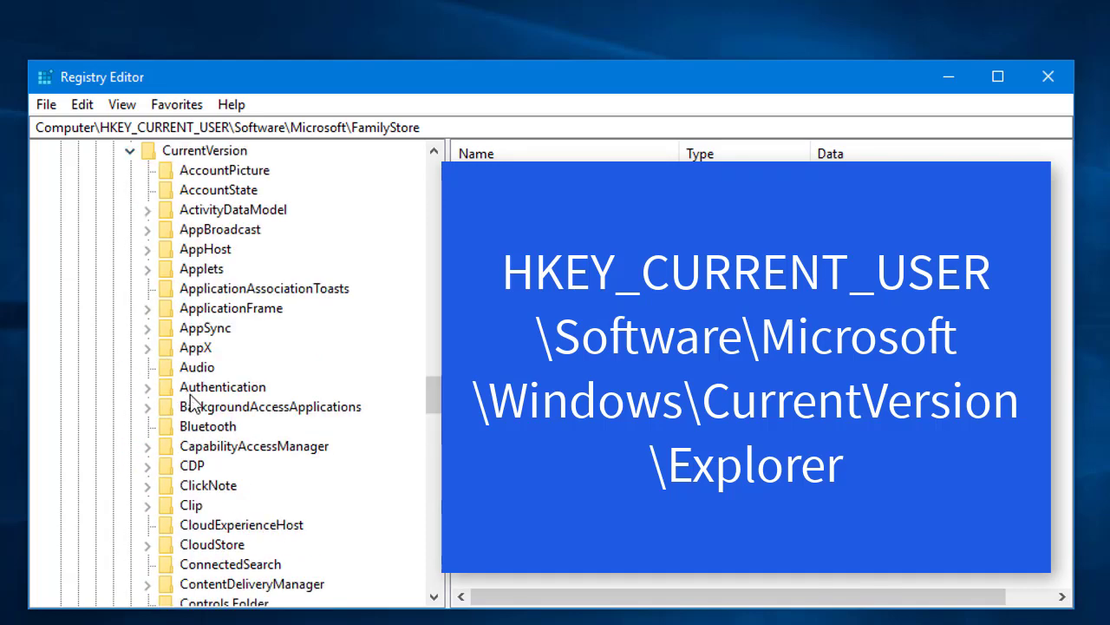
scroll(193, 406, down, 9)
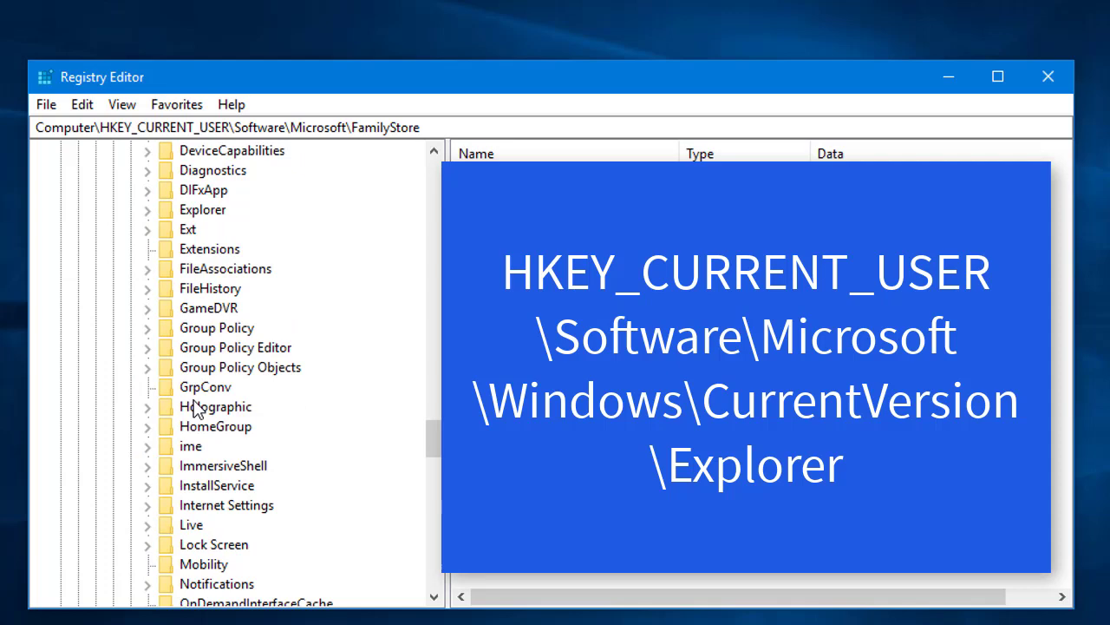
click(148, 214)
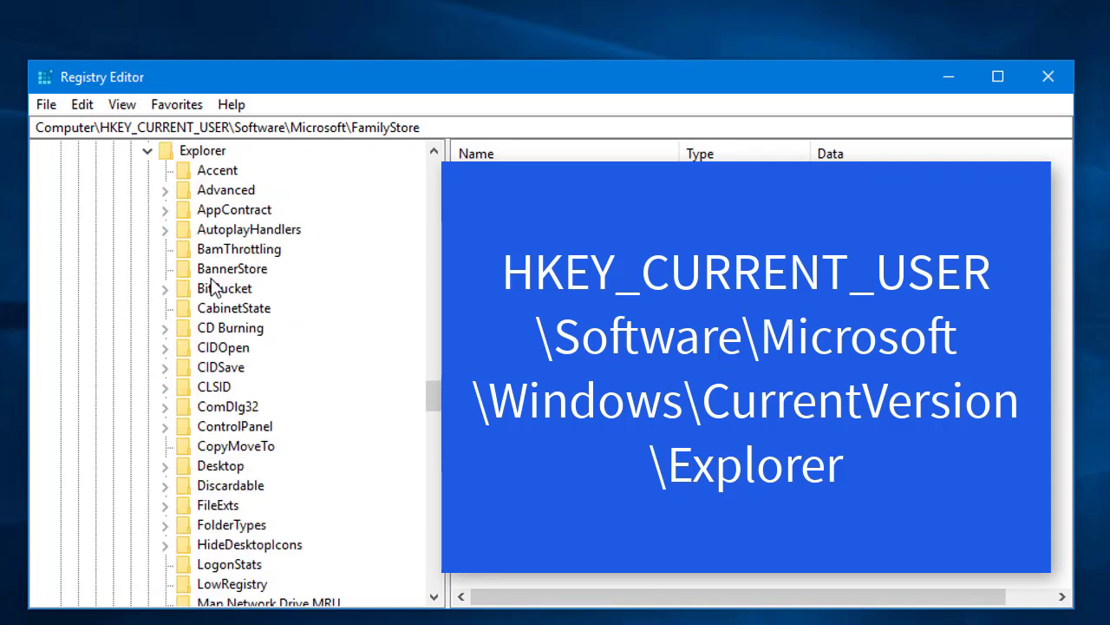
scroll(210, 334, down, 4)
scroll(208, 343, down, 3)
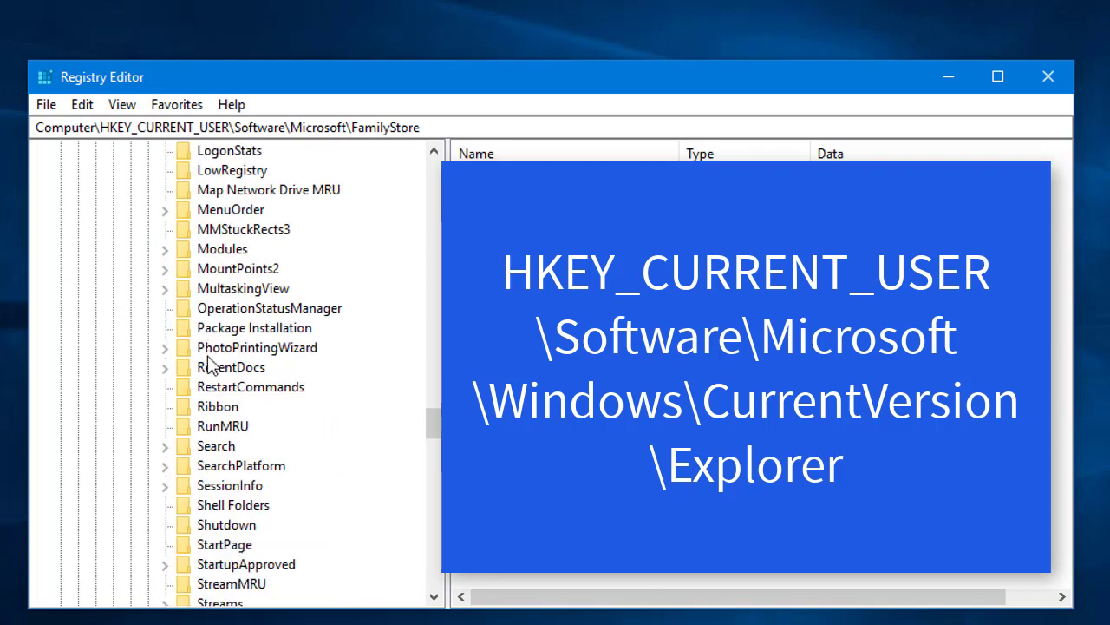
scroll(208, 360, down, 1)
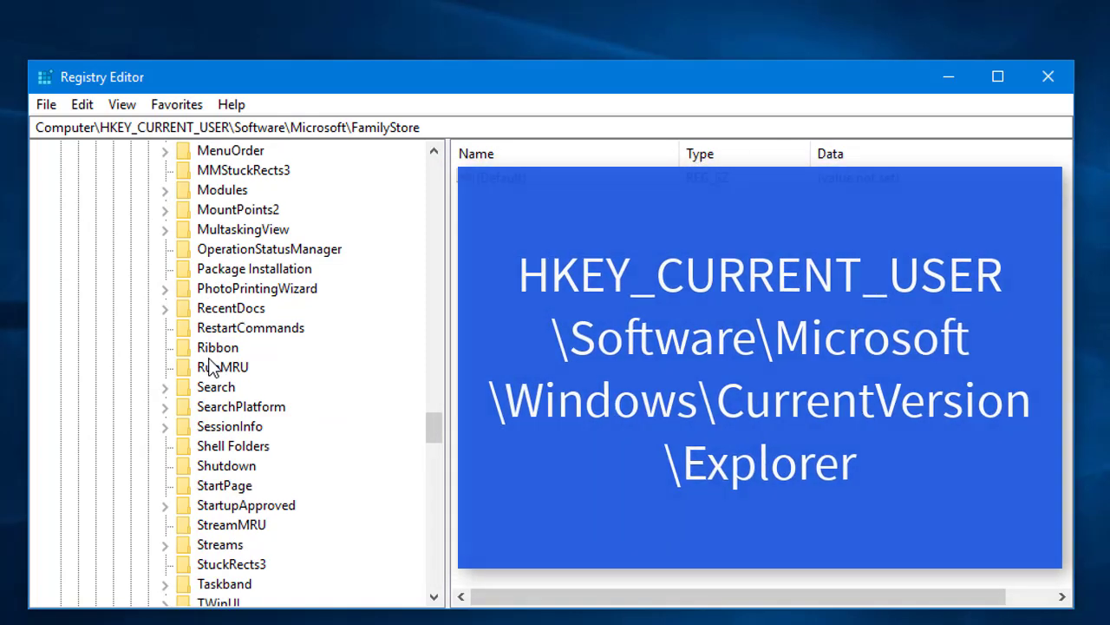
scroll(211, 367, up, 10)
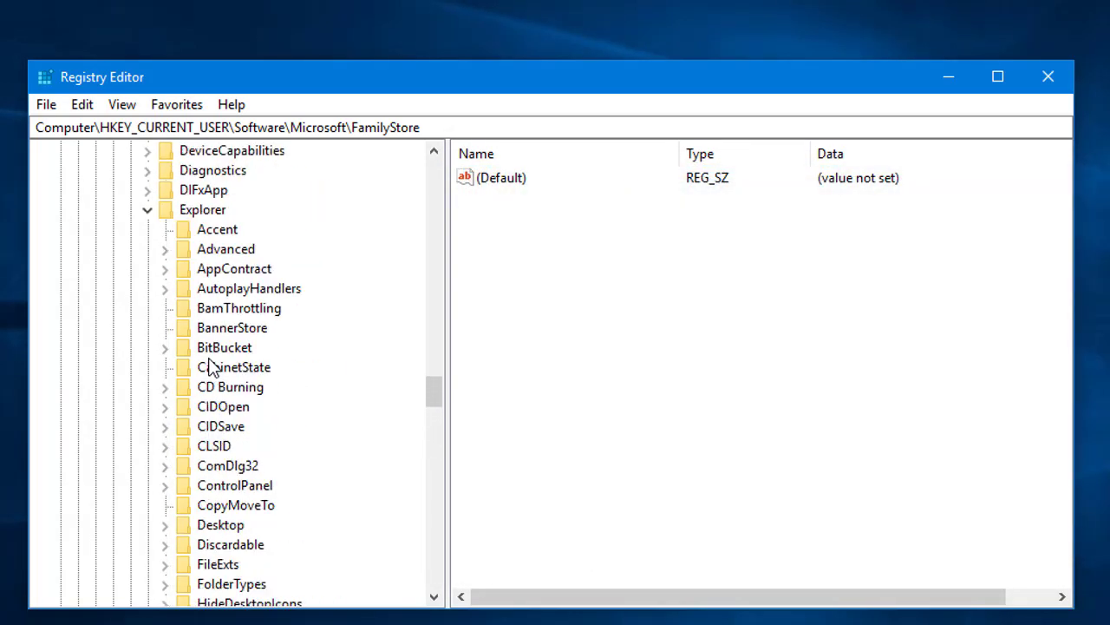
click(212, 275)
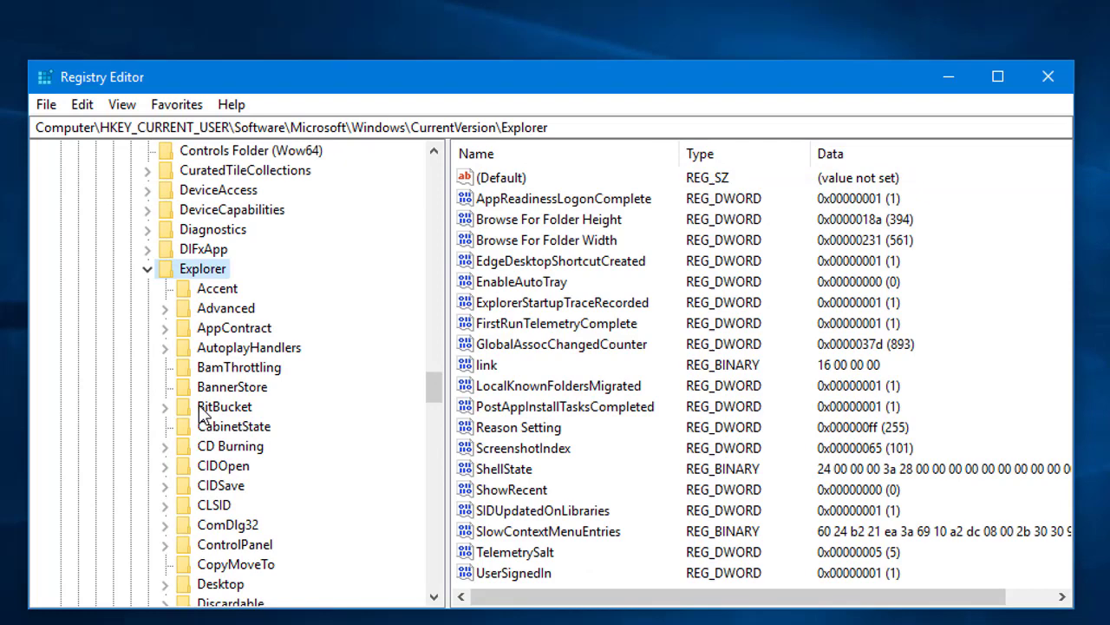
scroll(205, 422, down, 6)
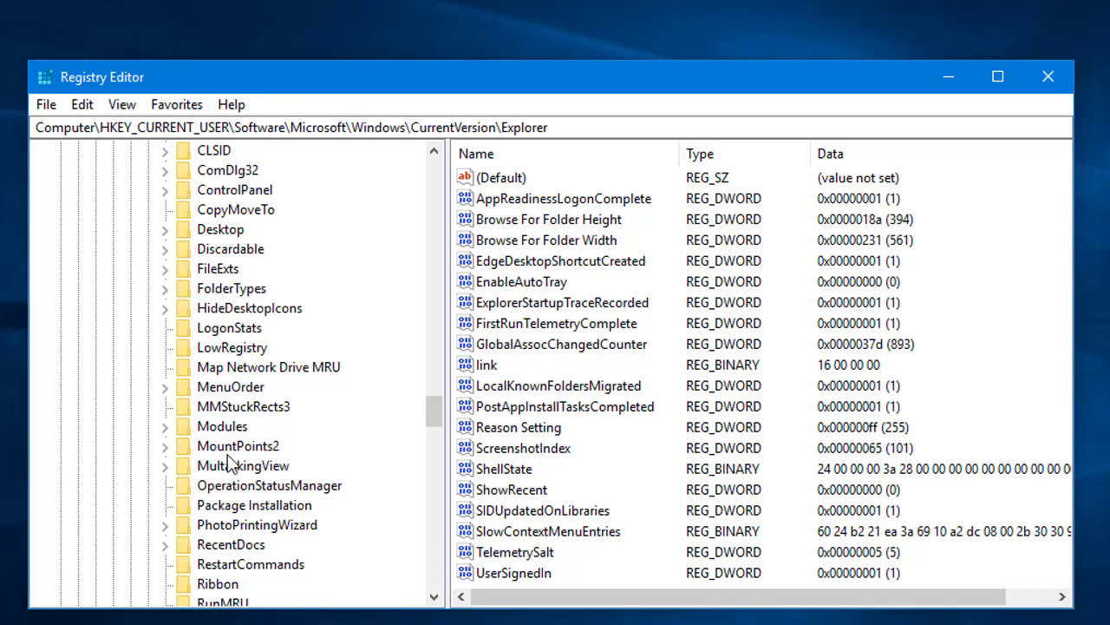
scroll(228, 466, up, 5)
scroll(223, 466, up, 1)
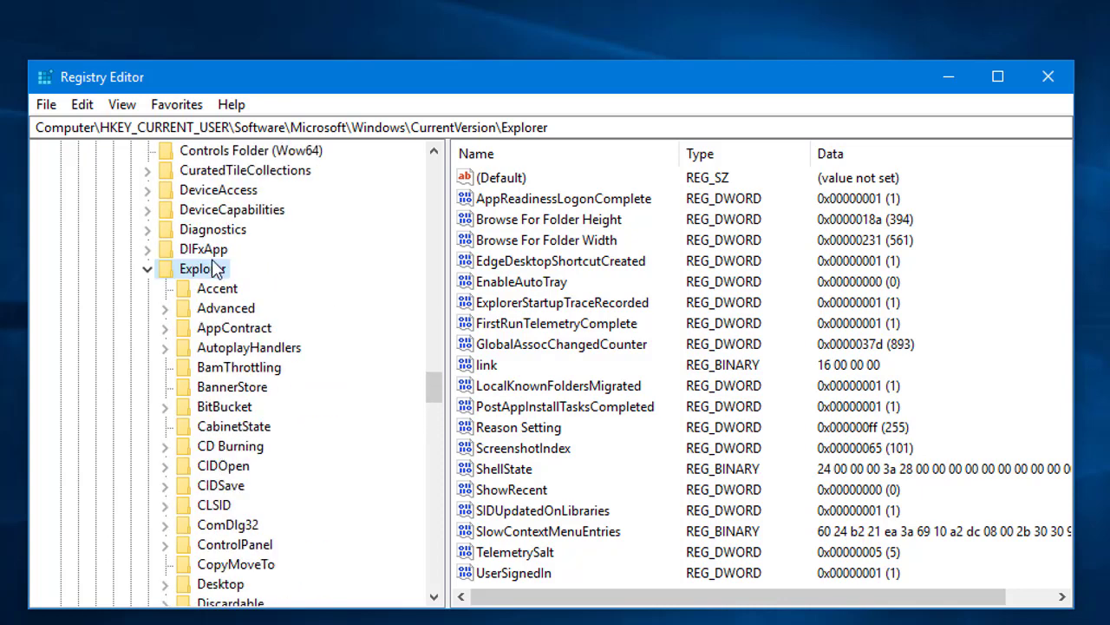
Step: Add a new subkey under Explorer and name it NamingTemplates
right_click(205, 272)
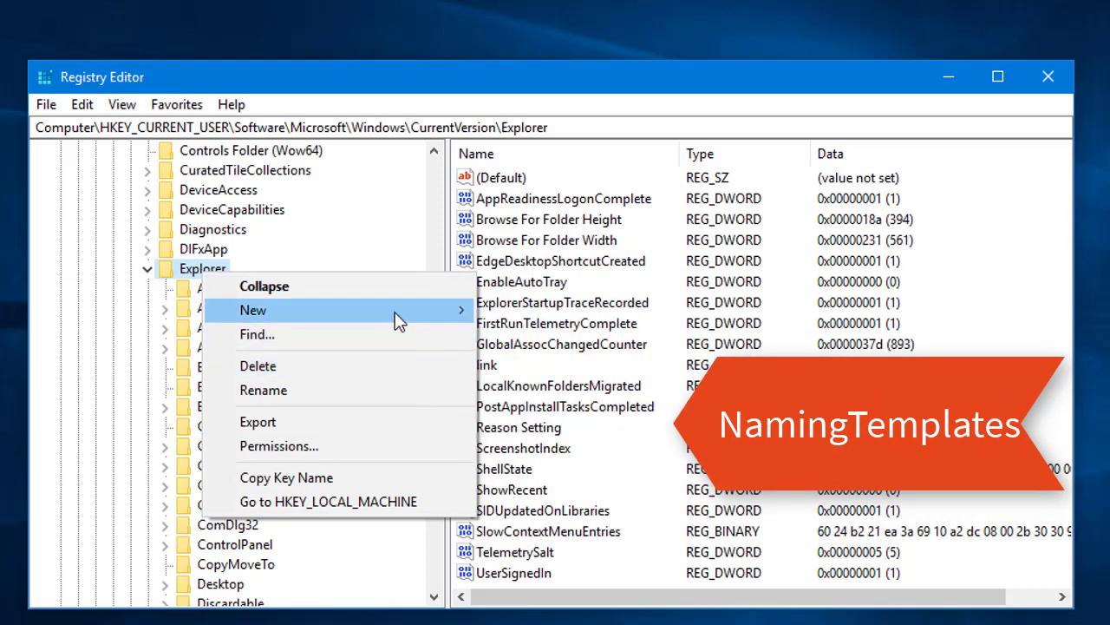
mouse_move(396, 312)
click(527, 308)
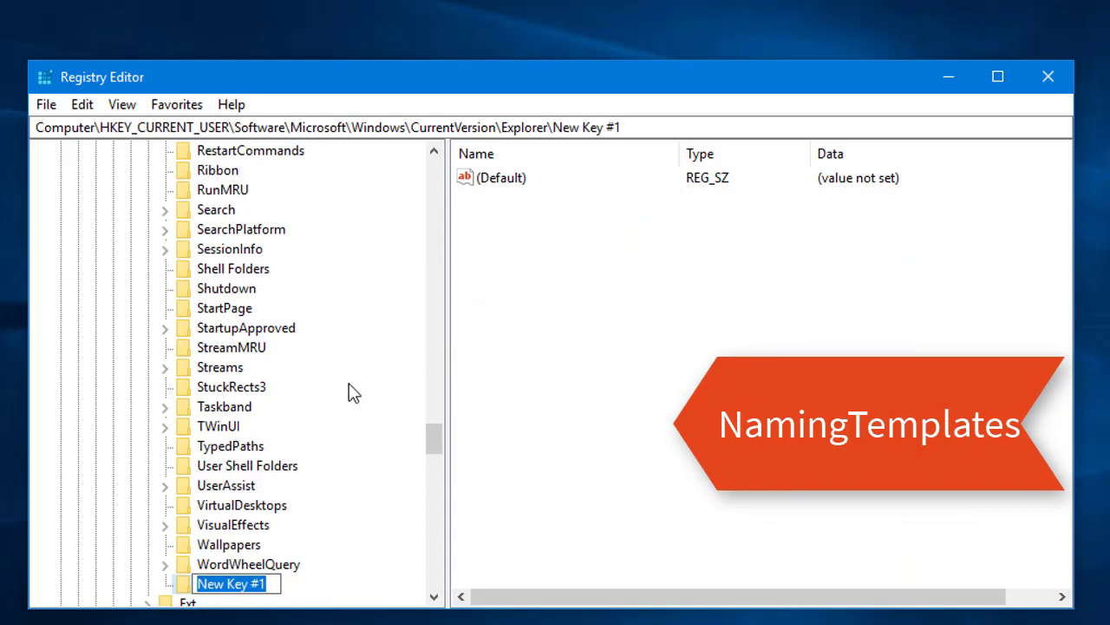
text(N)
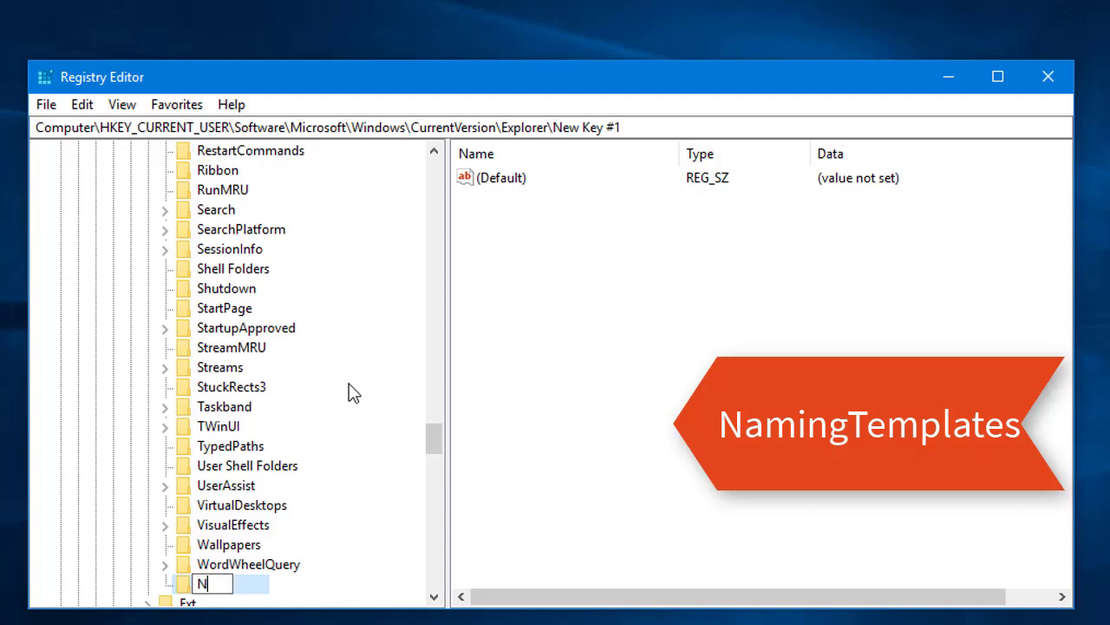
text(amingTempl)
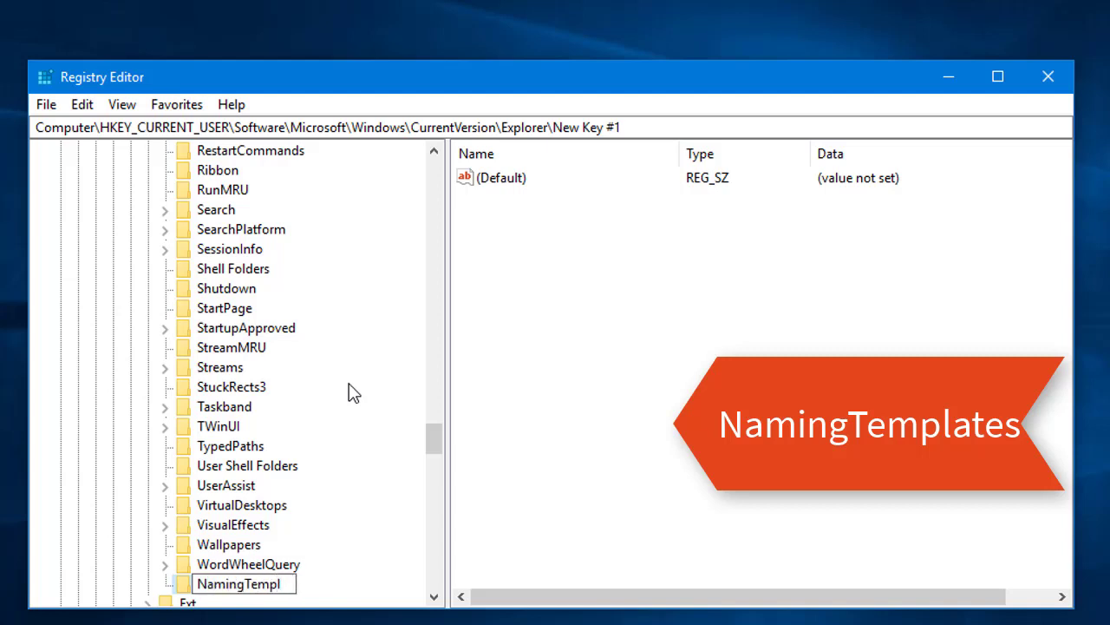
text(ates)
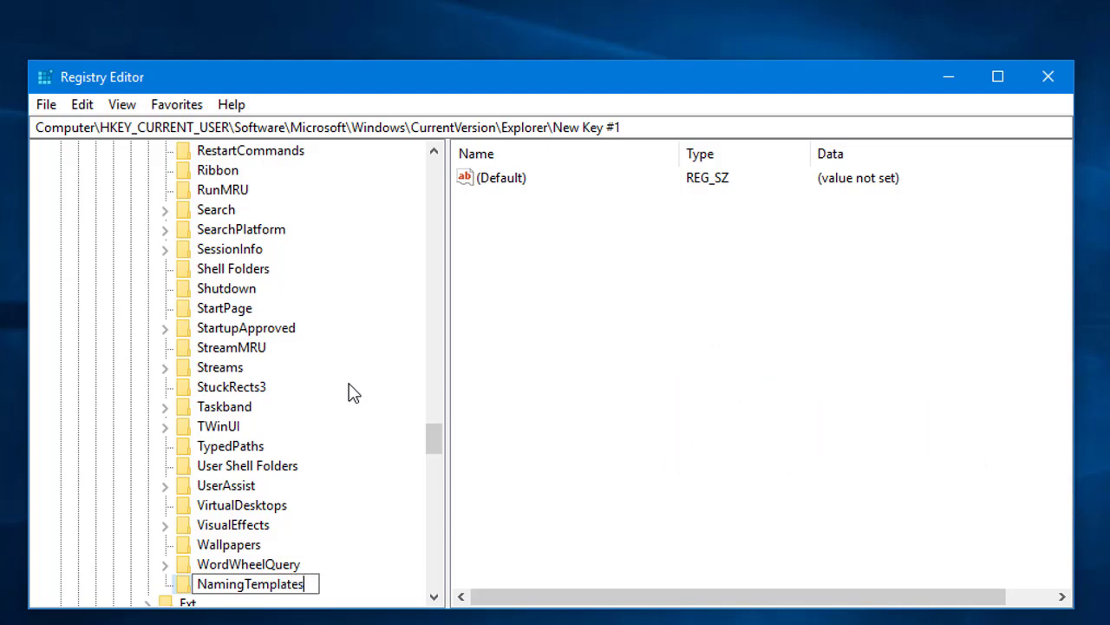
key(Return)
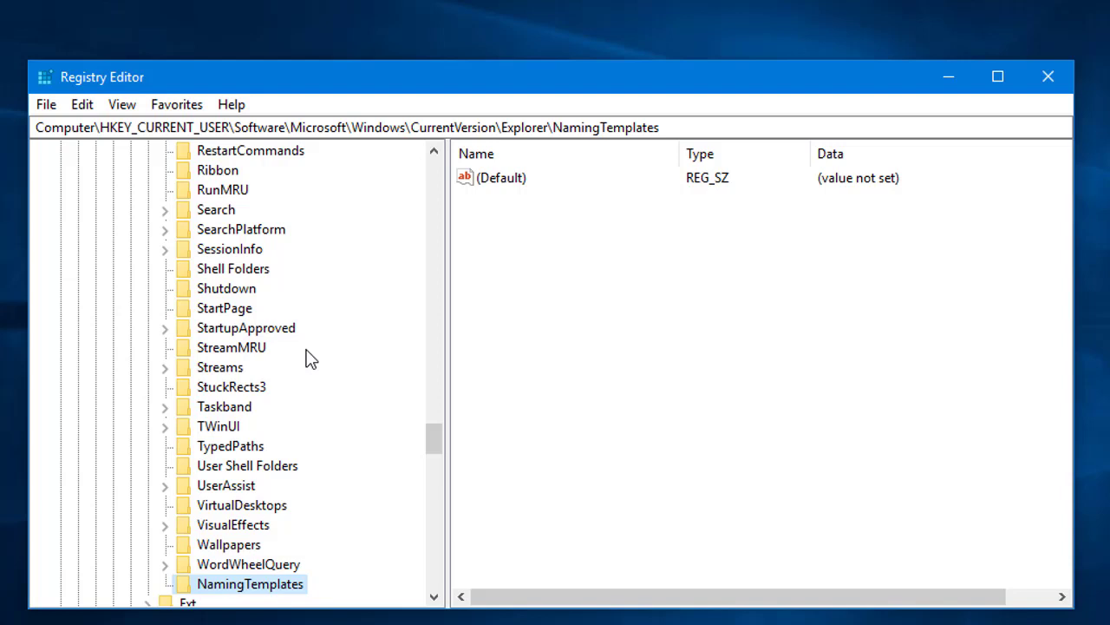
scroll(286, 375, down, 4)
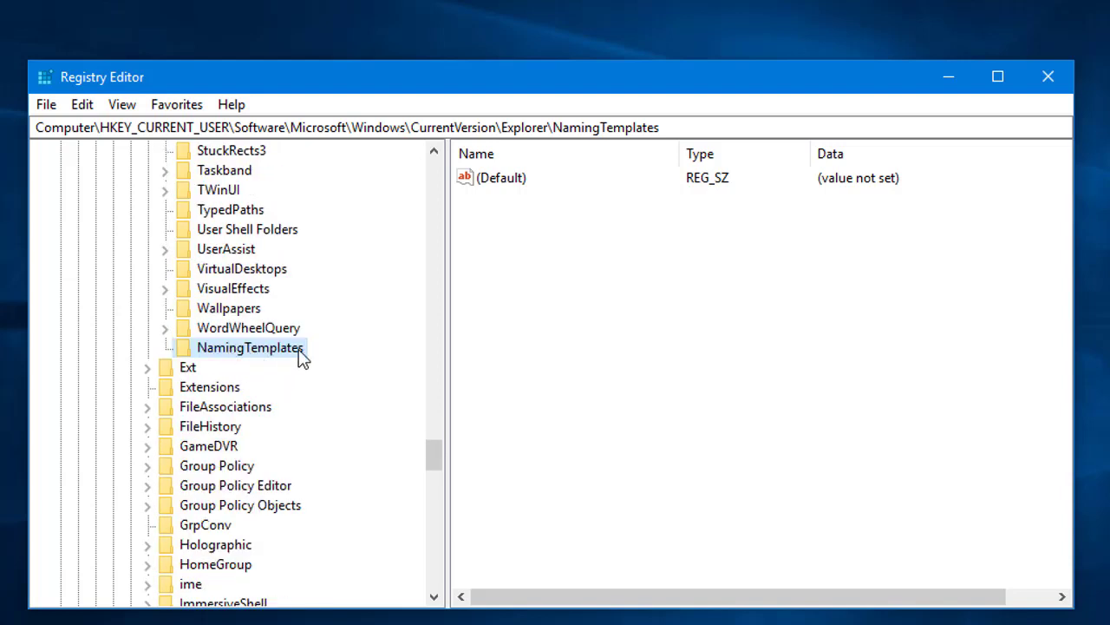
Step: Create a new String Value named RenameNameTemplate in the NamingTemplates key
right_click(547, 269)
mouse_move(569, 287)
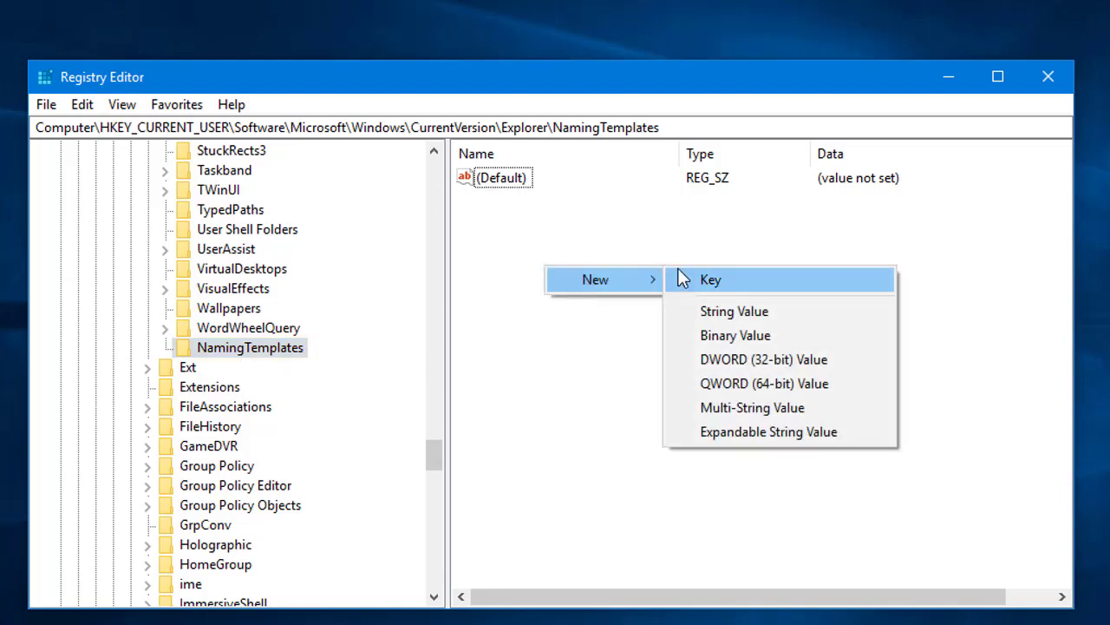
click(719, 312)
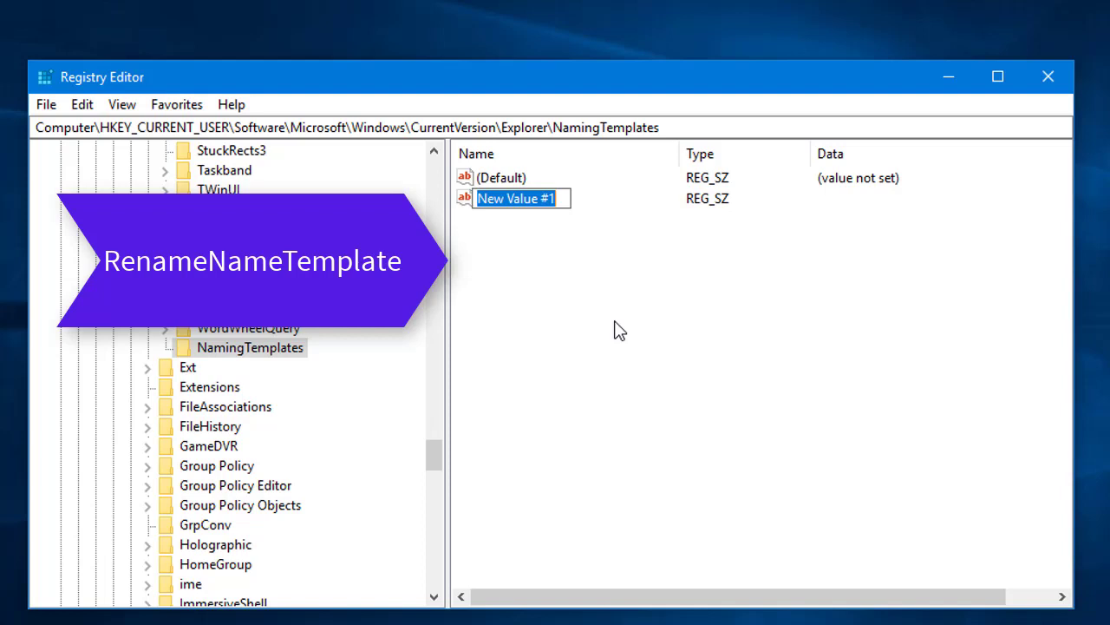
text(Re)
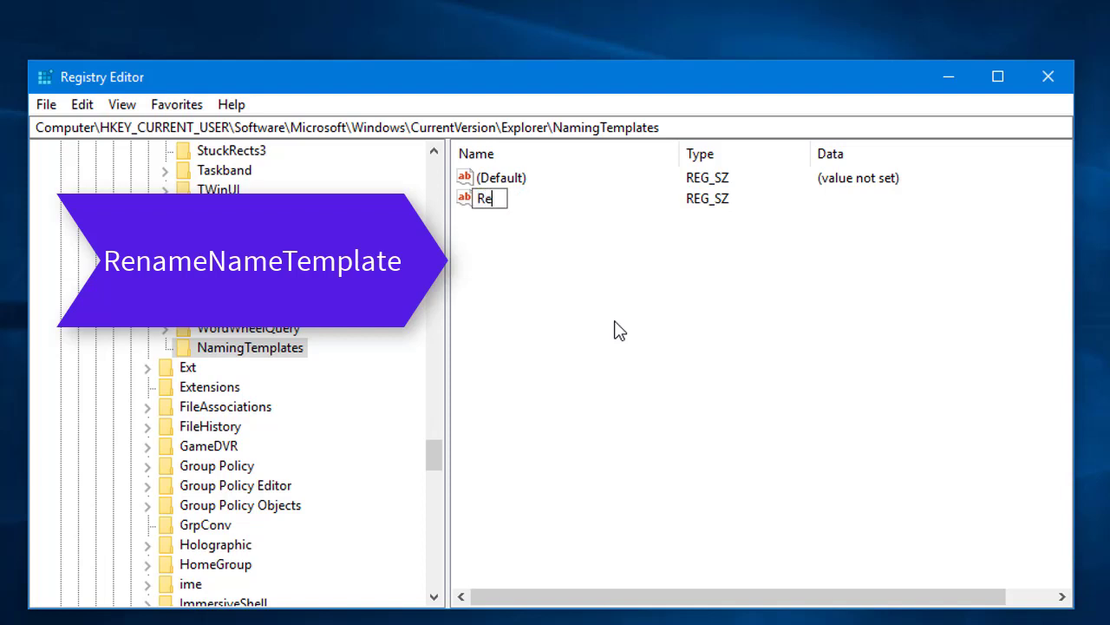
text(nameNameT)
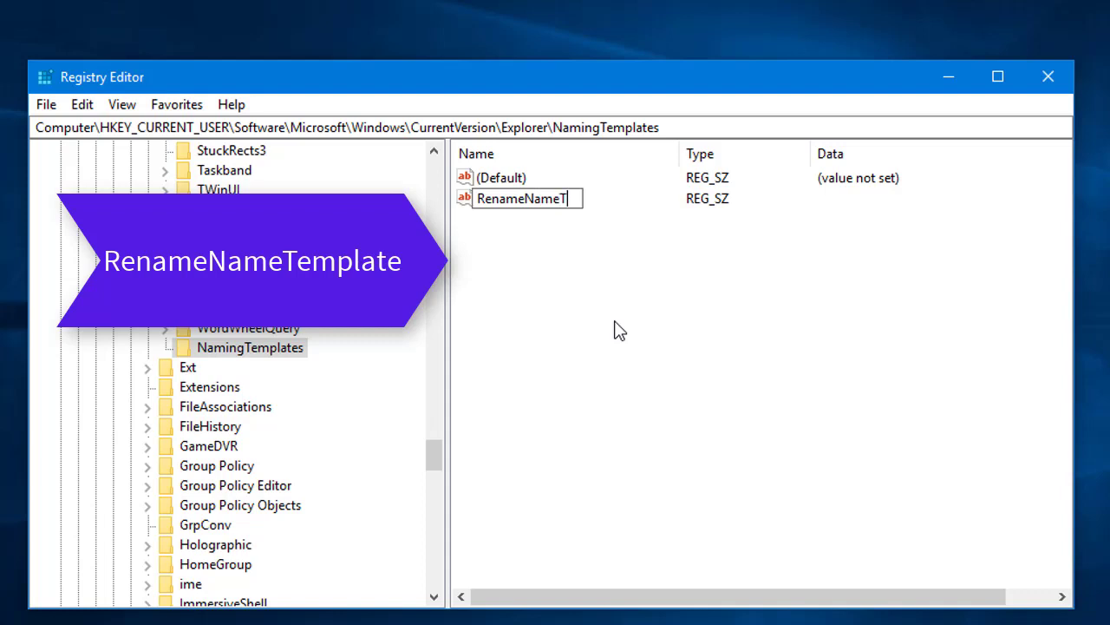
text(emplate)
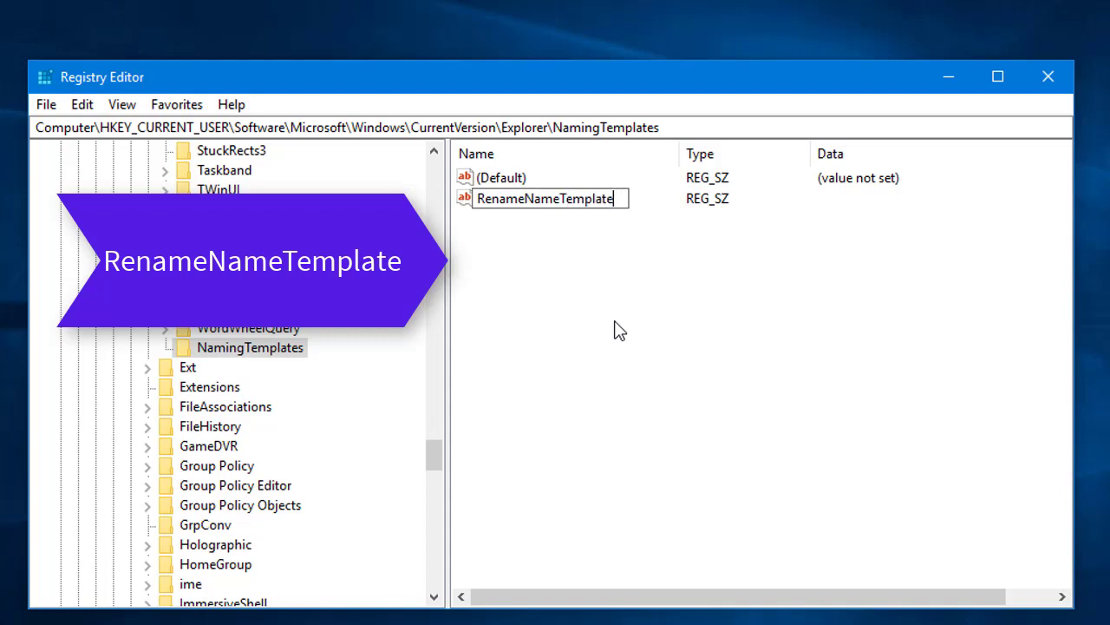
key(Return)
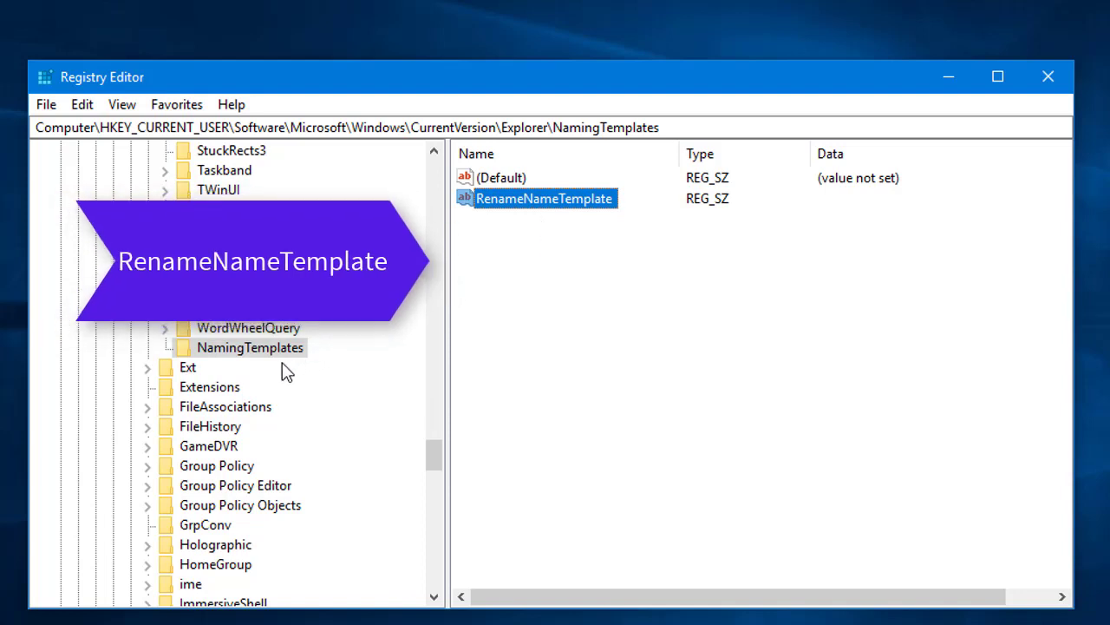
Step: Enter Justcreated as the value data of RenameNameTemplate and confirm
double_click(496, 206)
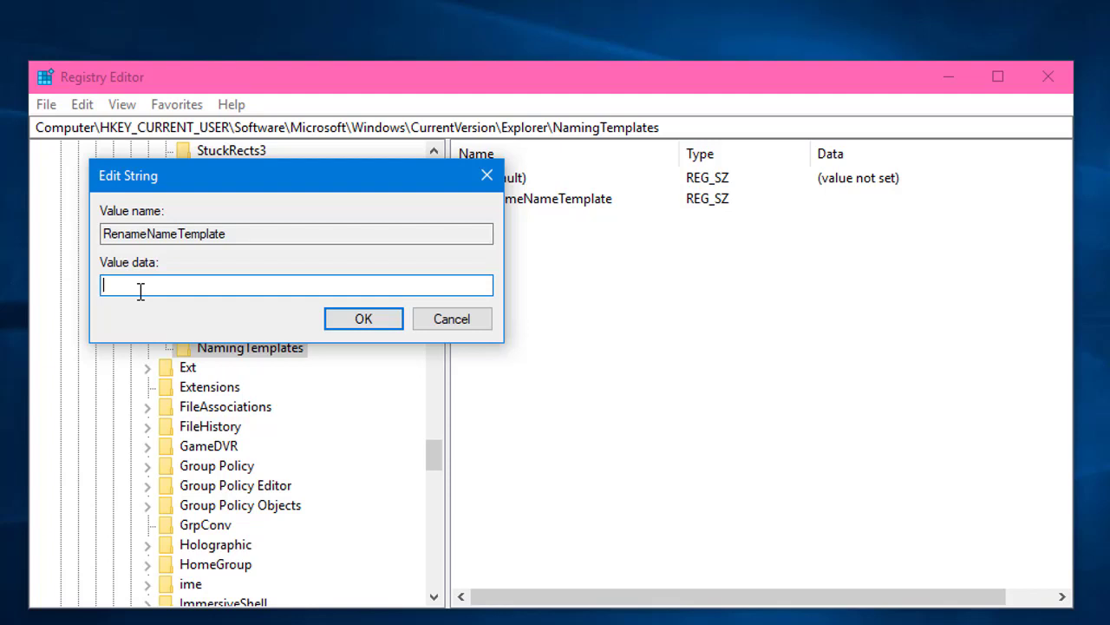
text(Justc)
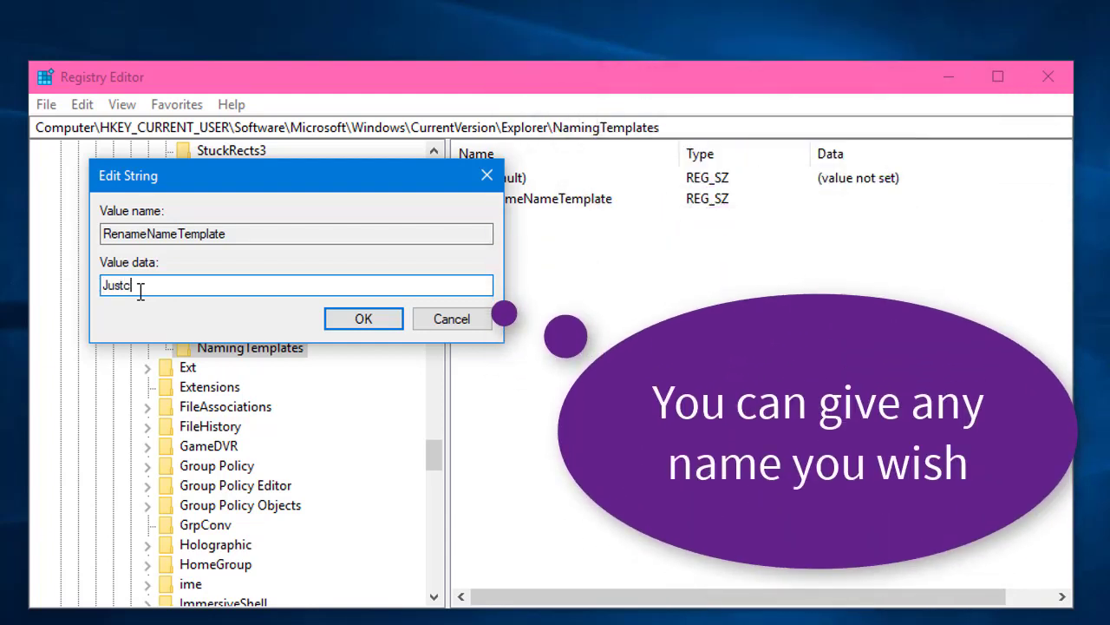
text(reated)
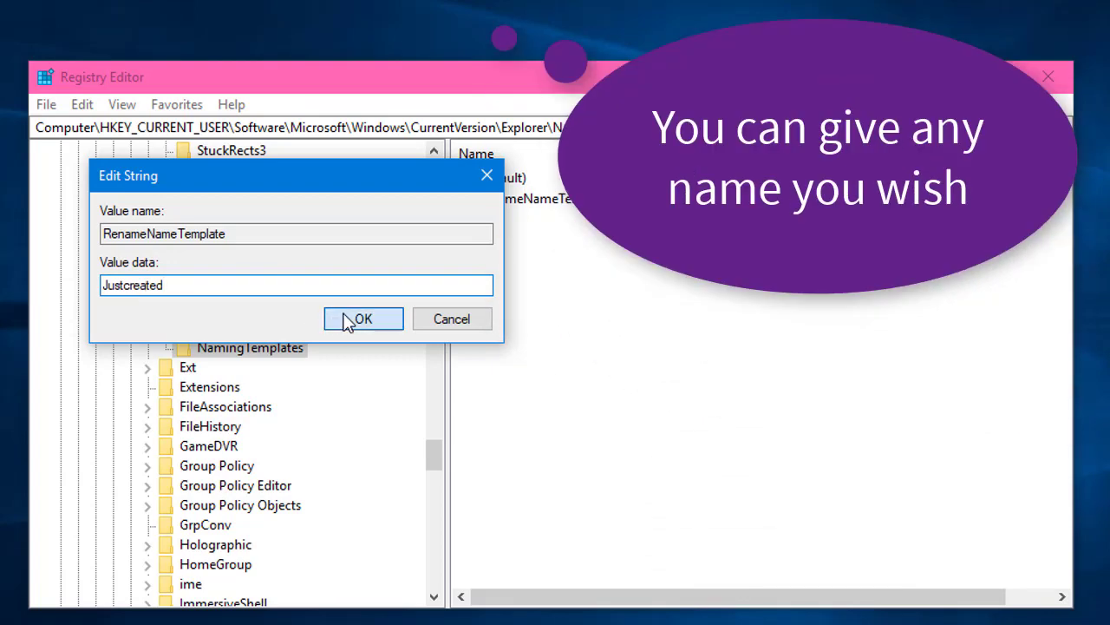
click(357, 318)
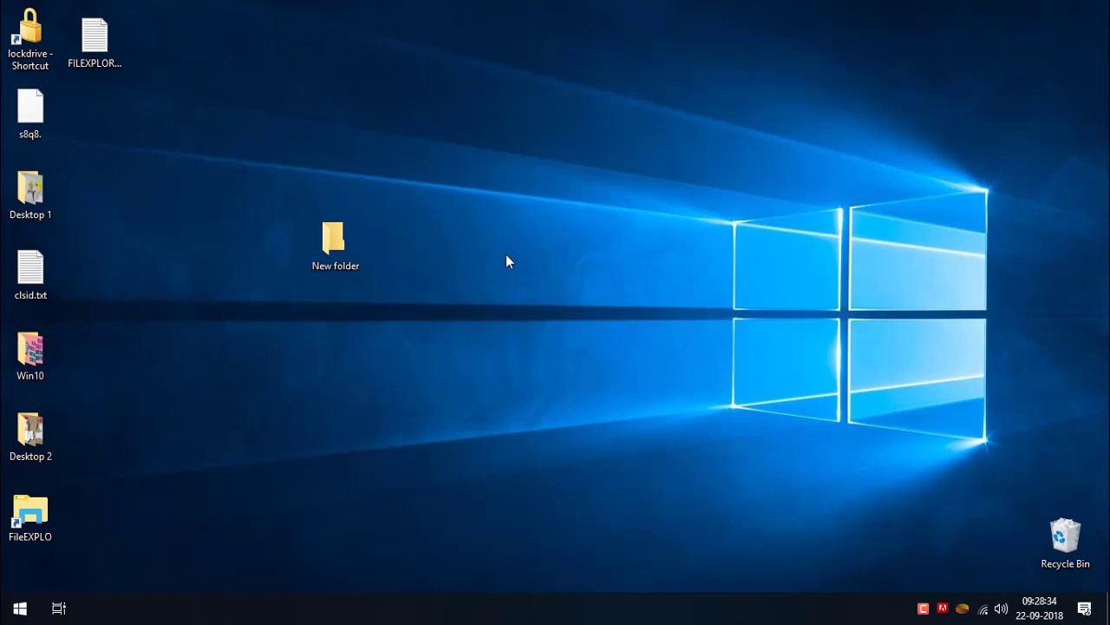
Step: Create two desktop folders, accepting the automatic names Justcreated and Justcreated (2)
right_click(389, 213)
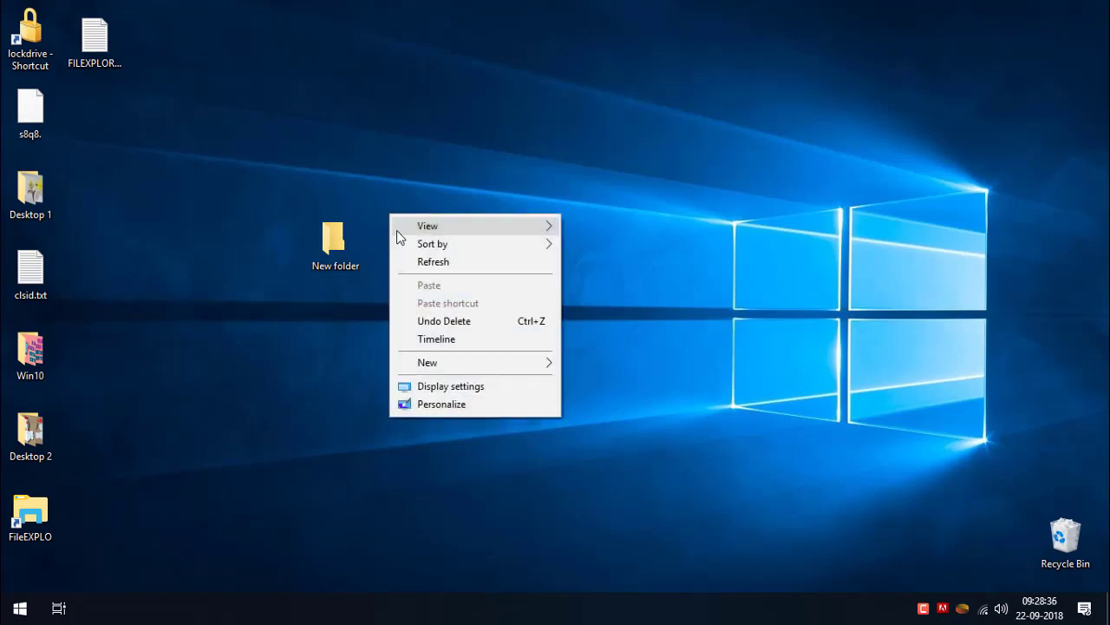
mouse_move(414, 363)
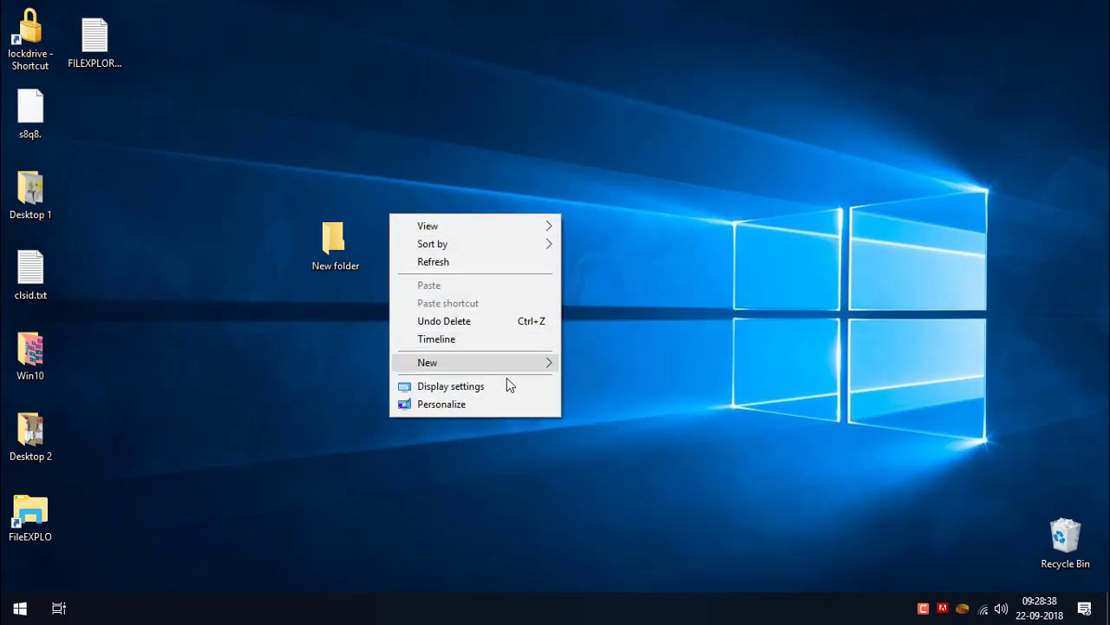
click(675, 400)
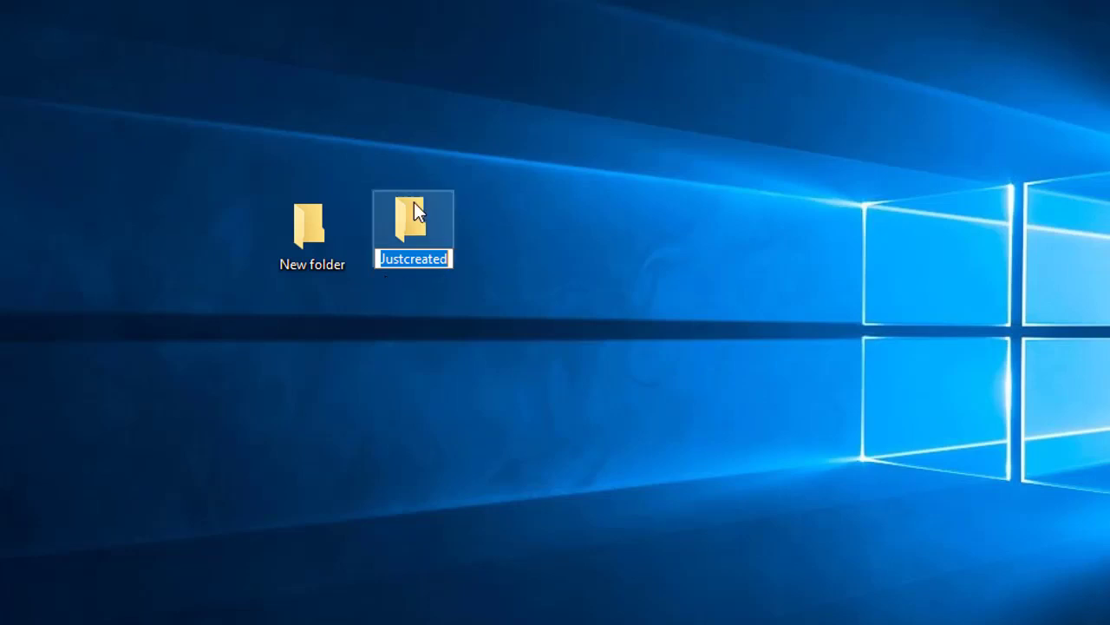
key(Return)
right_click(230, 344)
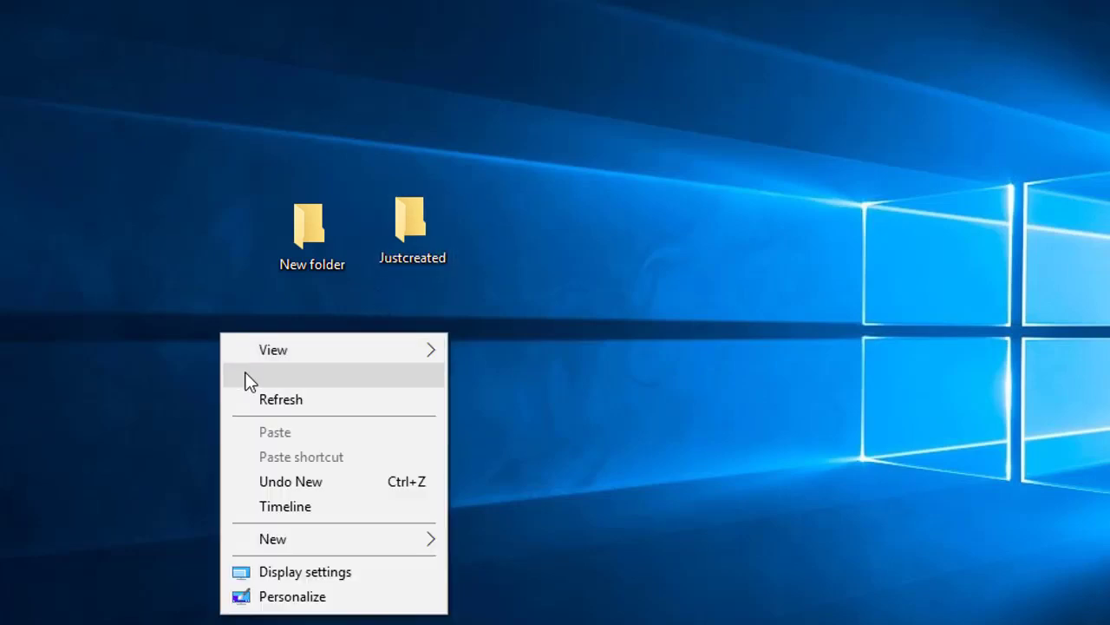
mouse_move(270, 539)
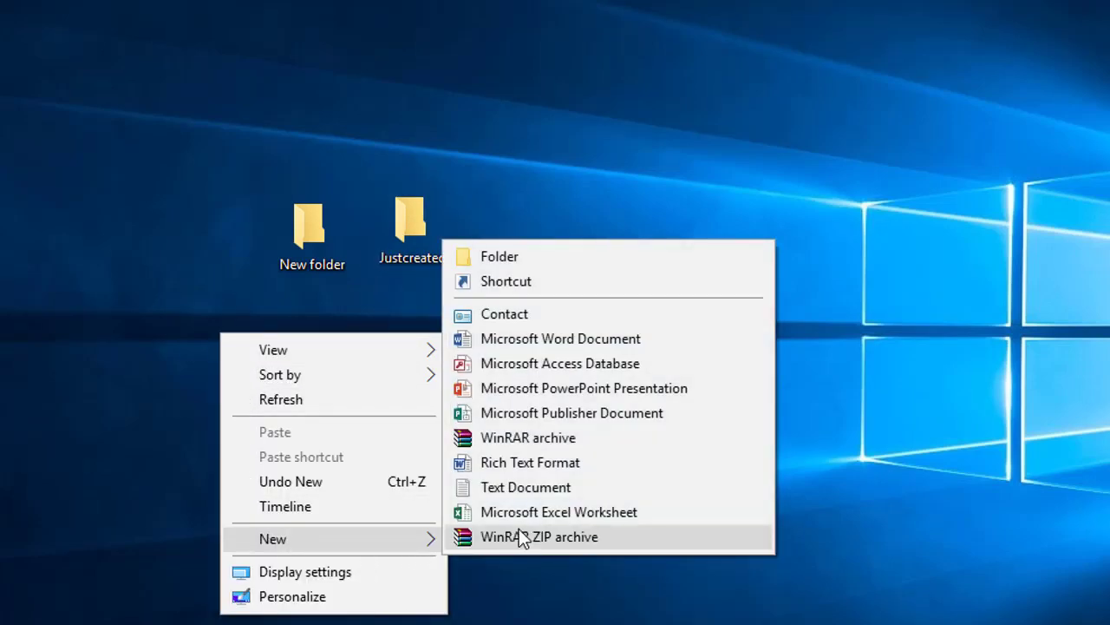
click(527, 265)
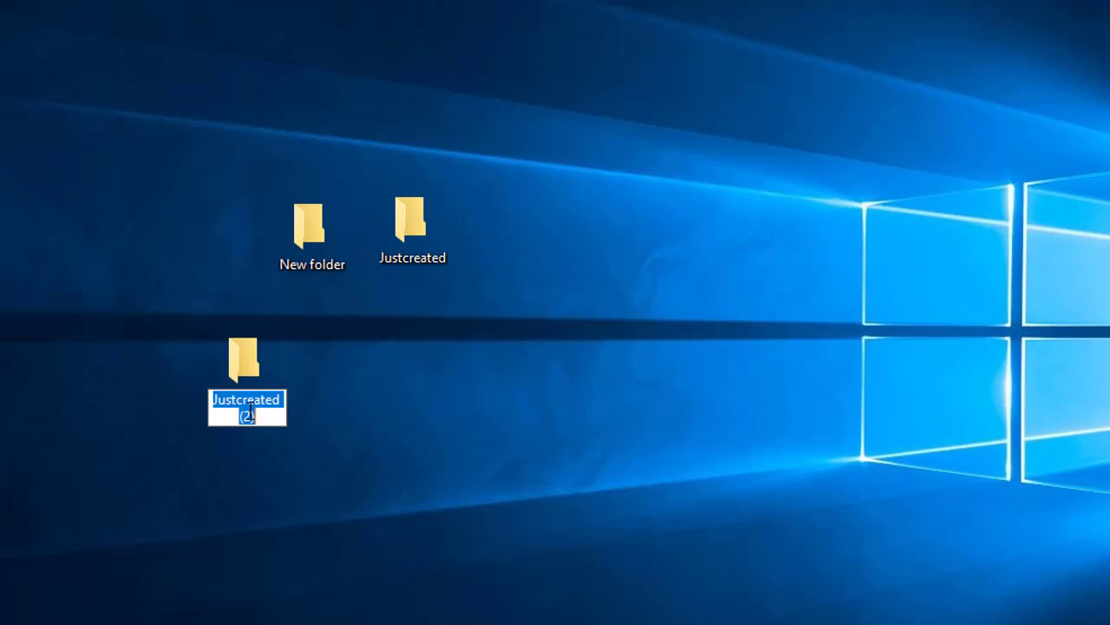
key(Return)
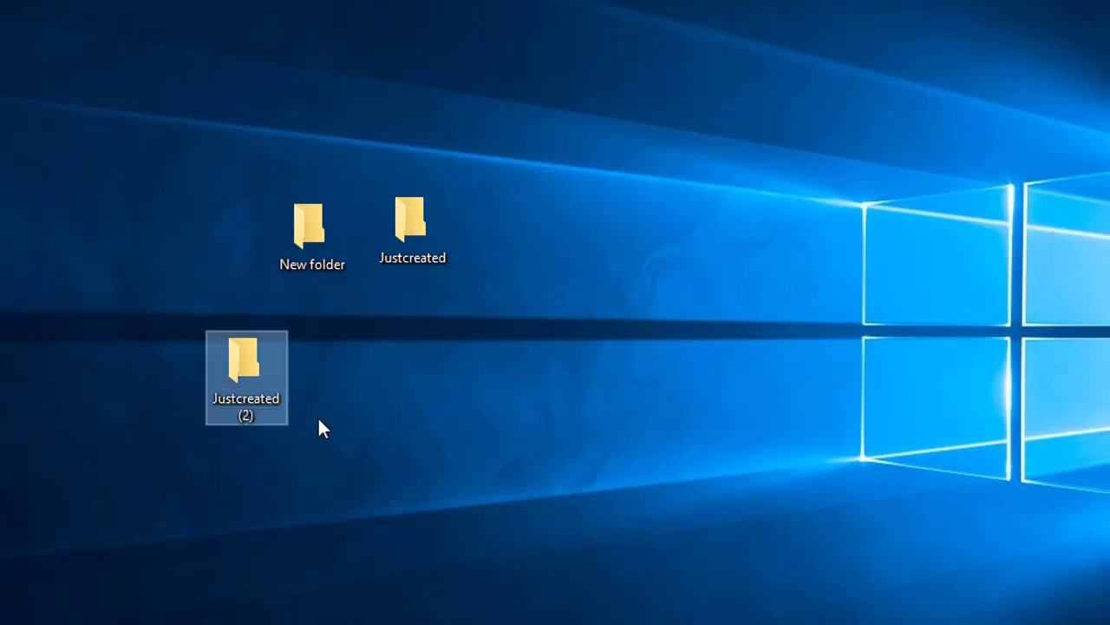